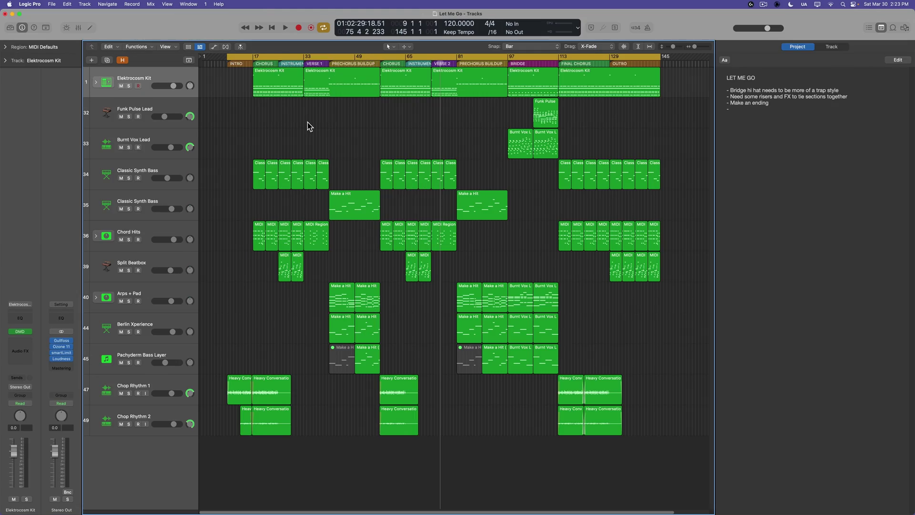
# - Recall screensets 2 and 3, ending on screenset 4 with tracks and the Step Sequencer
pyautogui.press('2')
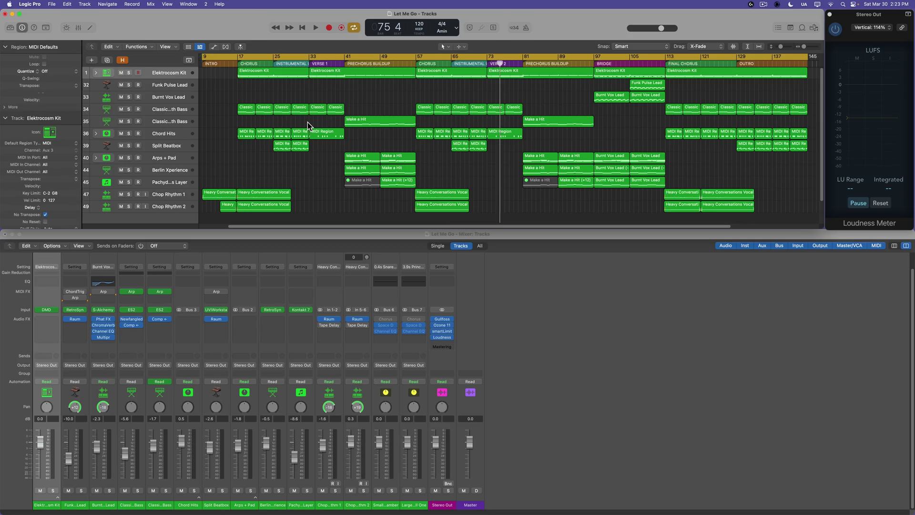
pyautogui.press('3')
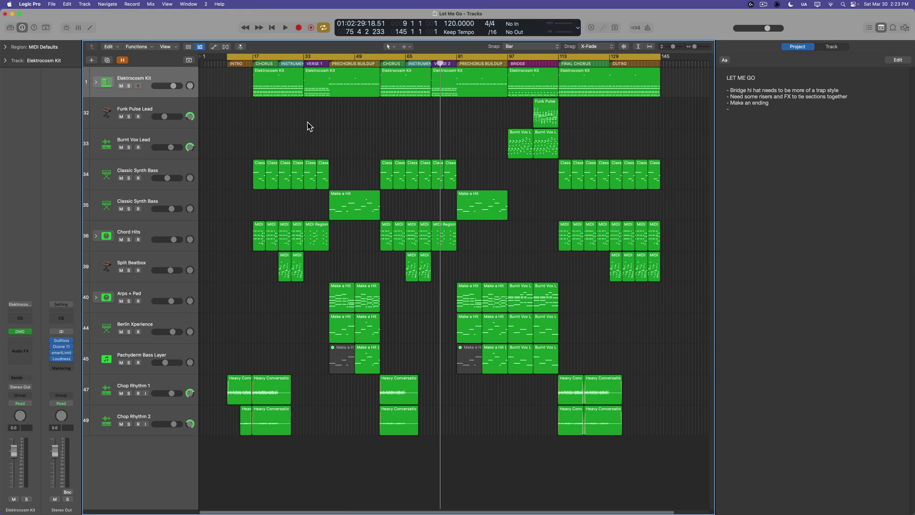
pyautogui.press('3')
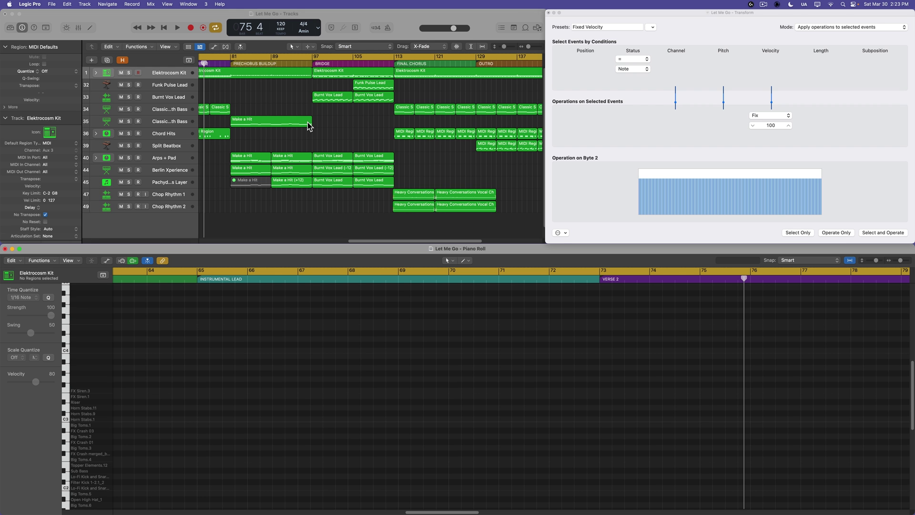
pyautogui.press('4')
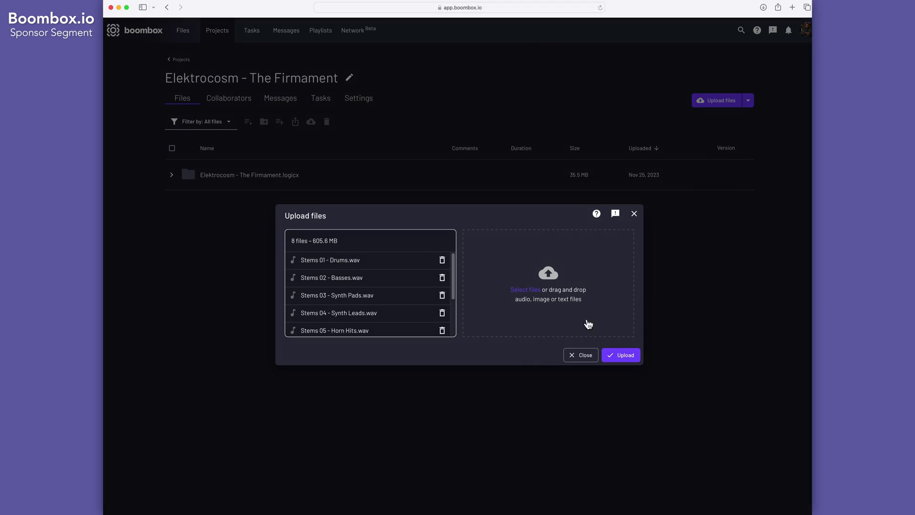
# - Upload the eight stem WAVs to the Firmament project and copy the downloaded file to another folder
pyautogui.click(621, 355)
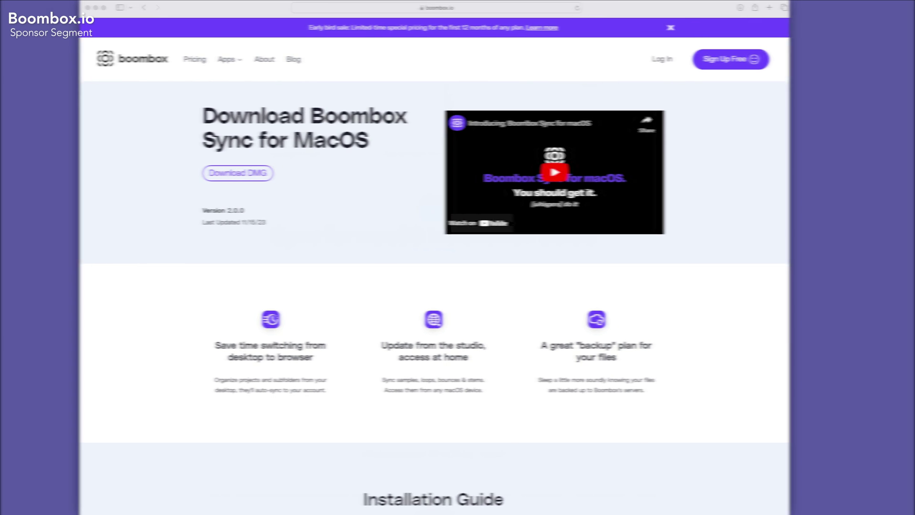
pyautogui.moveTo(449, 272); pyautogui.dragTo(310, 149)
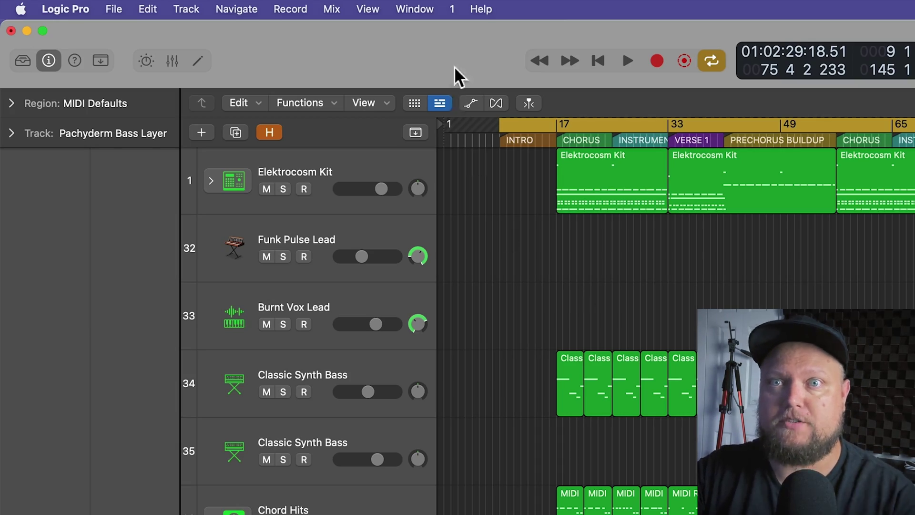
pyautogui.click(452, 11)
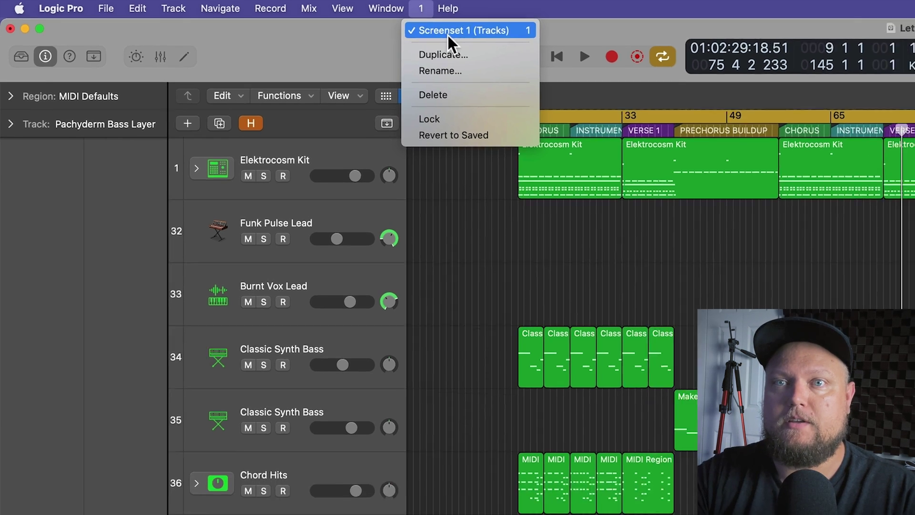
pyautogui.click(476, 33)
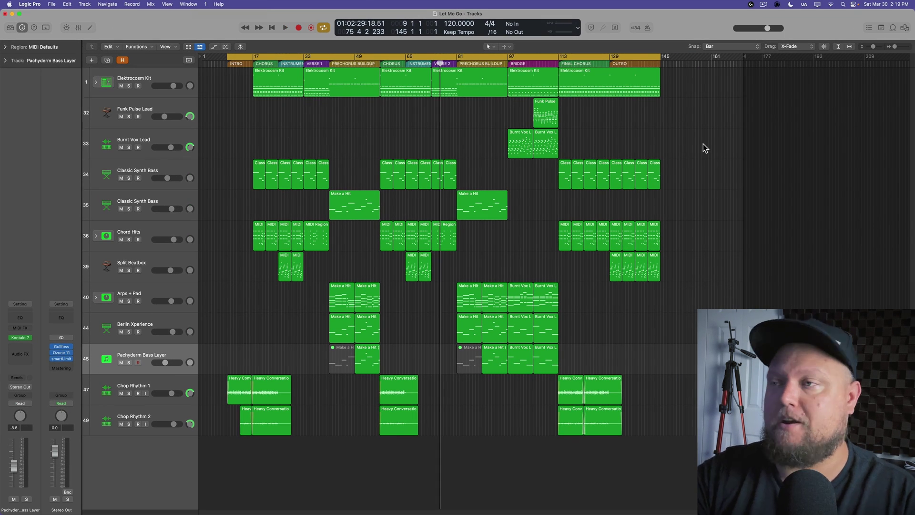
# - Show the project Note Pad beside the tracks and widen its panel
pyautogui.click(882, 28)
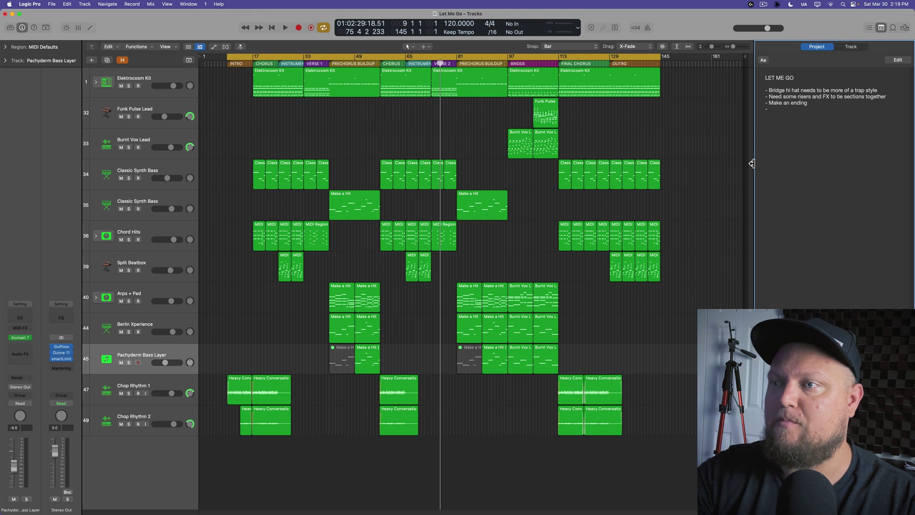
pyautogui.moveTo(752, 164); pyautogui.dragTo(717, 163)
pyautogui.press('super+a')
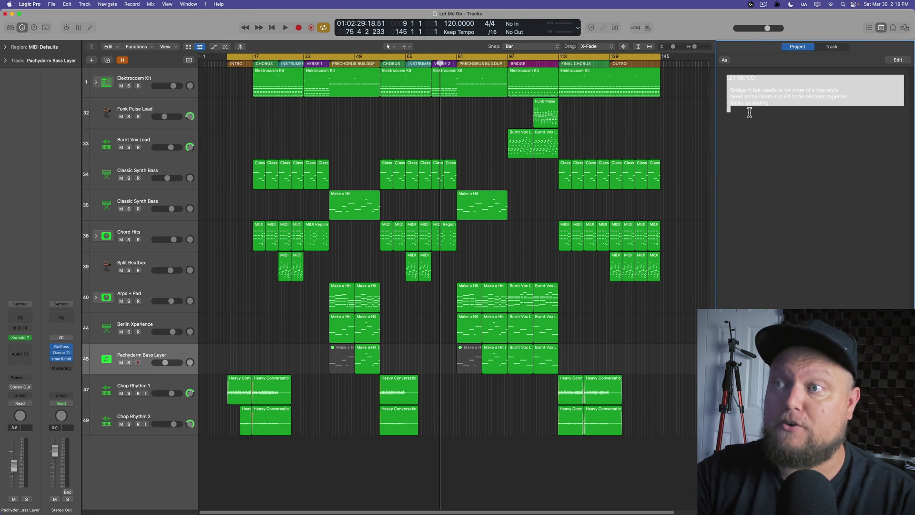
pyautogui.click(766, 109)
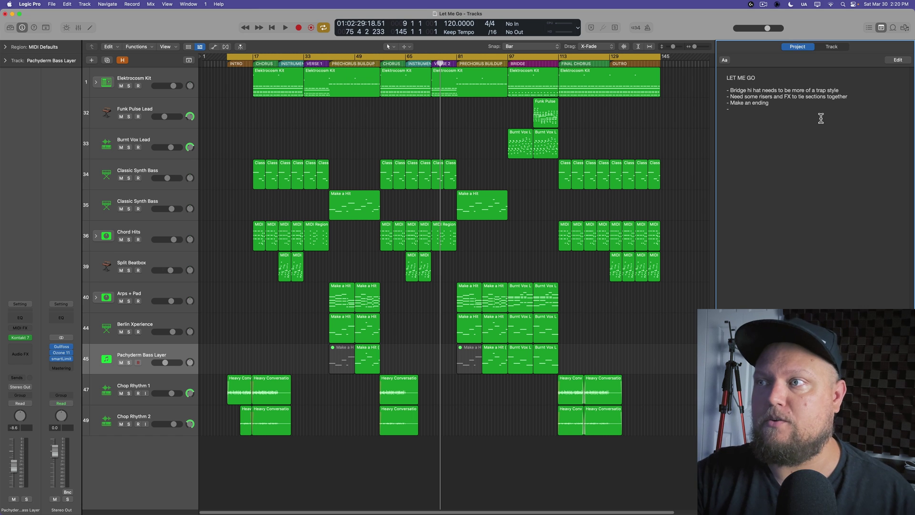
# - Close and reopen the Note Pad, then return focus to the tracks area
pyautogui.click(881, 27)
pyautogui.click(870, 28)
pyautogui.click(882, 28)
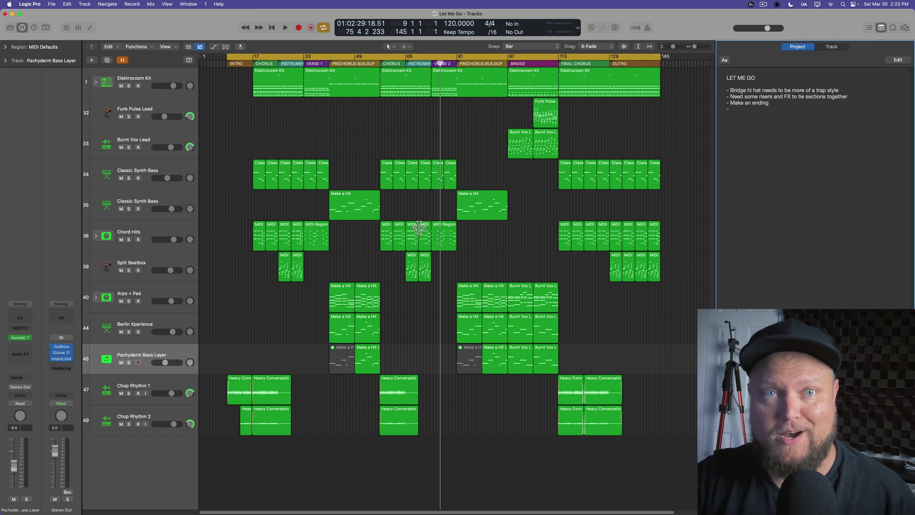
pyautogui.click(604, 133)
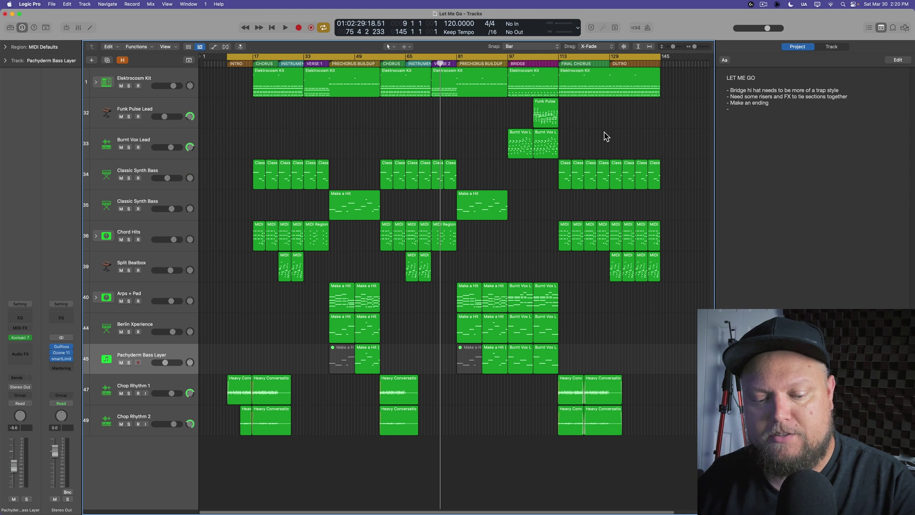
# - In screenset 2, move the Tracks window to the top-left and stretch it to full screen width
pyautogui.press('2')
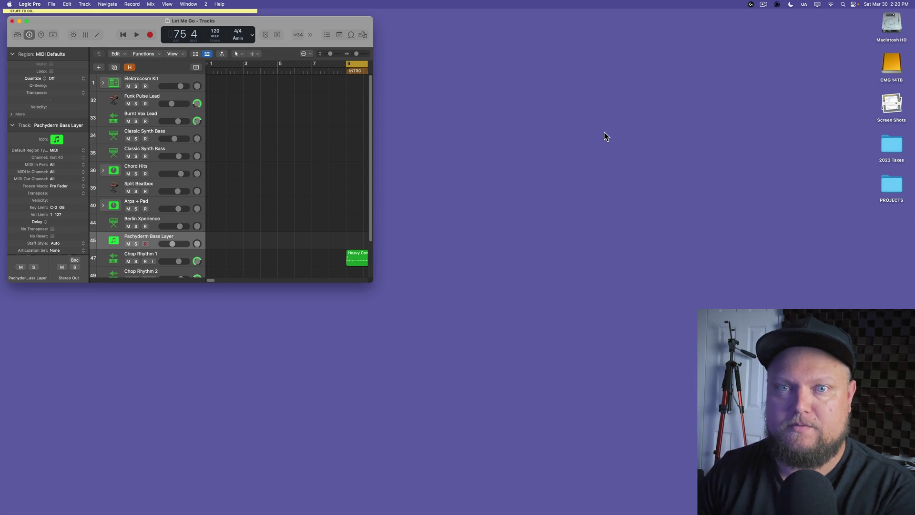
pyautogui.moveTo(300, 22); pyautogui.dragTo(291, 4)
pyautogui.moveTo(364, 274); pyautogui.dragTo(912, 228)
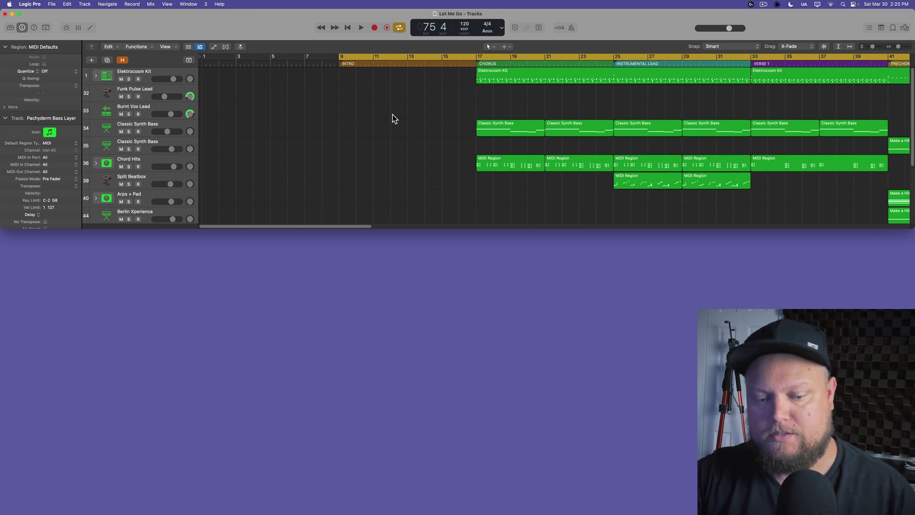
# - Open the Mixer beneath the tracks and make its window slightly taller
pyautogui.press('super+2')
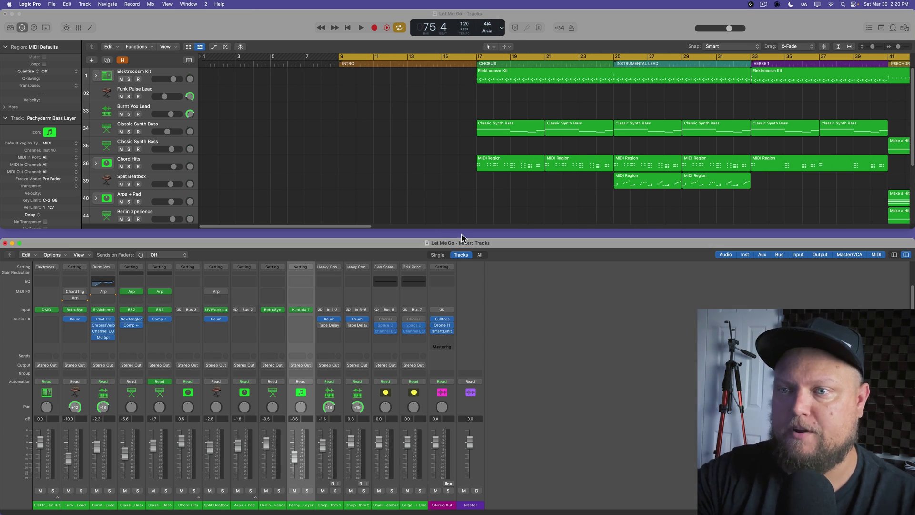
pyautogui.moveTo(467, 238); pyautogui.dragTo(465, 221)
pyautogui.moveTo(912, 296); pyautogui.dragTo(912, 275)
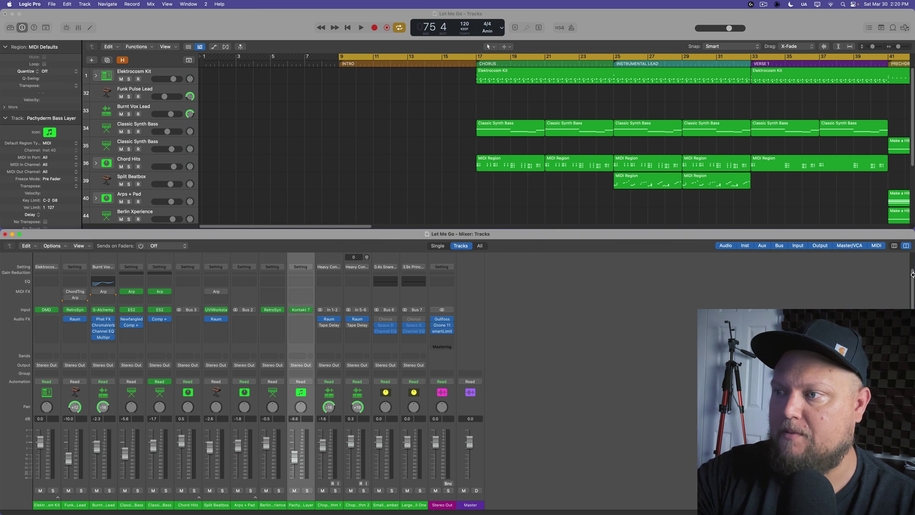
# - Toggle the channel strips narrow and back to full width, then compare screensets 1 and 2
pyautogui.click(896, 247)
pyautogui.click(906, 246)
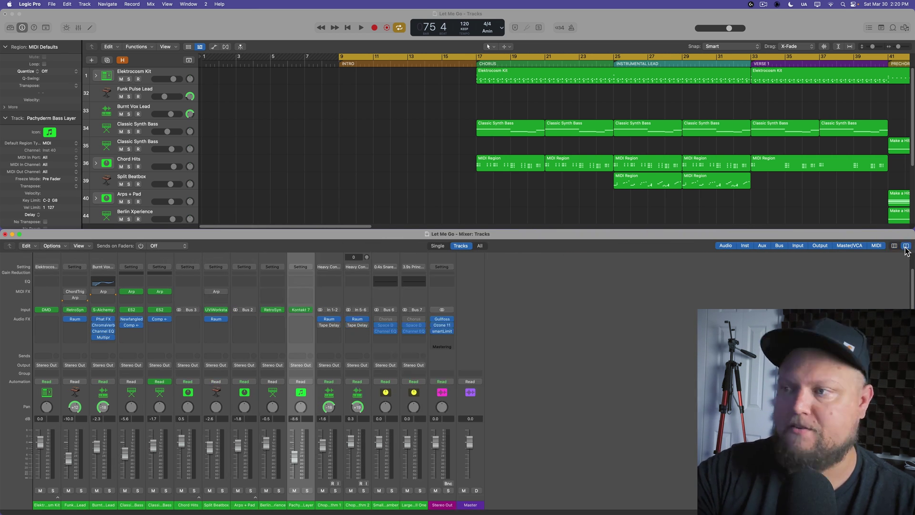
pyautogui.click(895, 247)
pyautogui.click(907, 246)
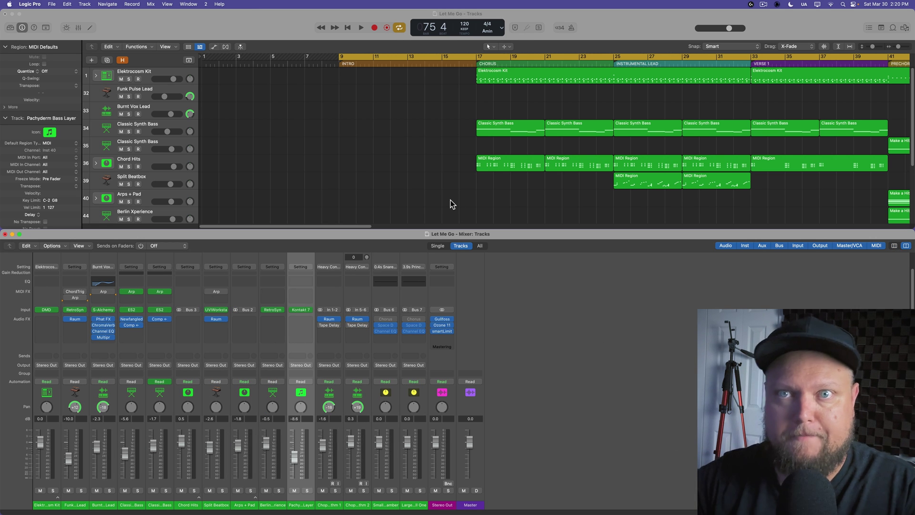
pyautogui.press('1')
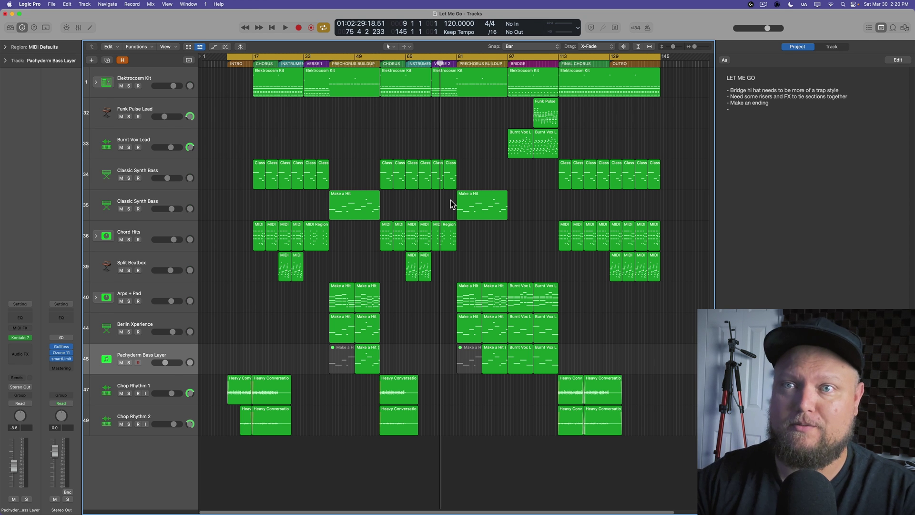
pyautogui.press('2')
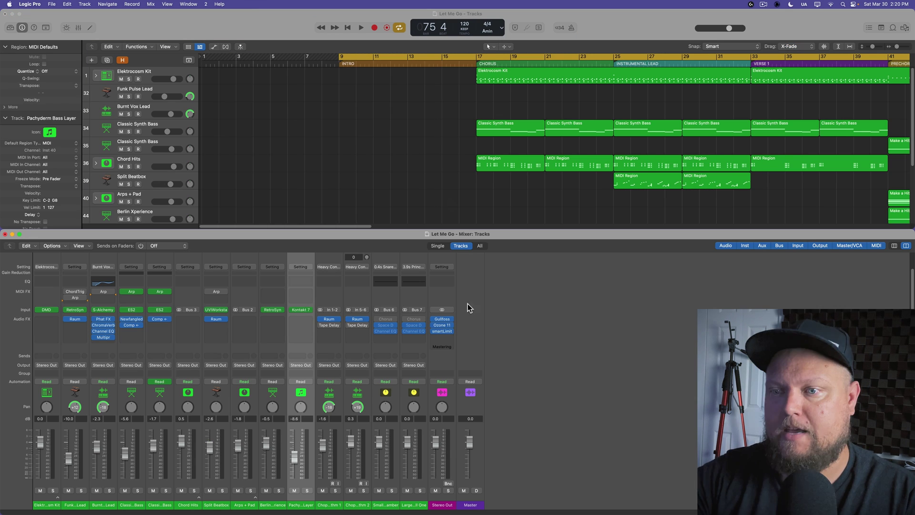
# - Insert a stereo Loudness Meter from Audio FX > Metering on the Stereo Out channel
pyautogui.click(447, 342)
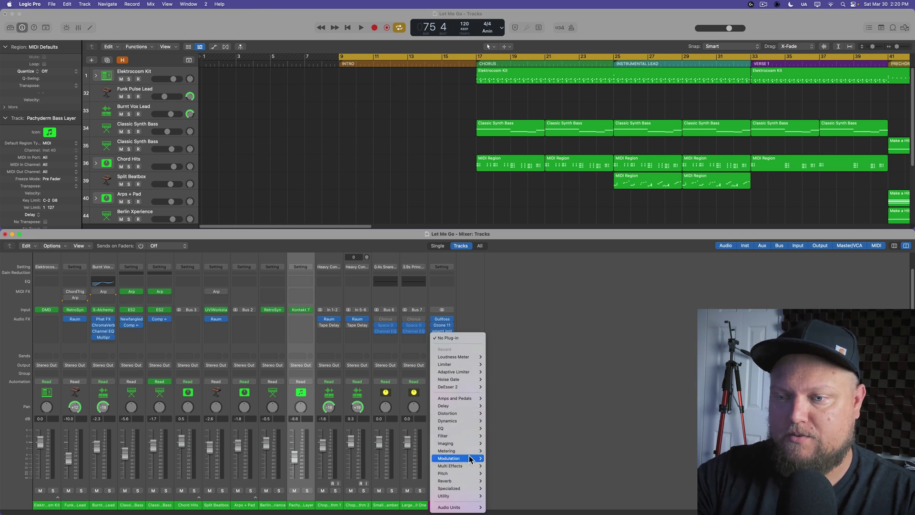
pyautogui.moveTo(469, 454)
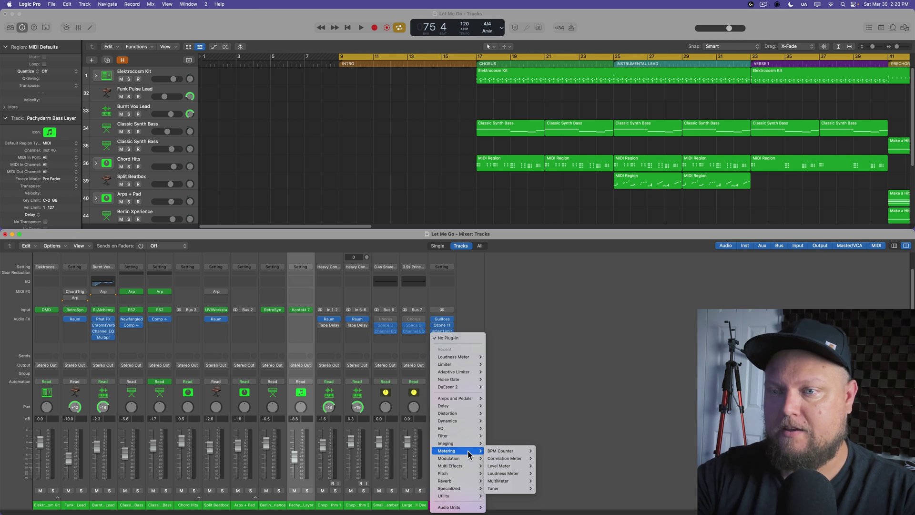
pyautogui.moveTo(505, 474)
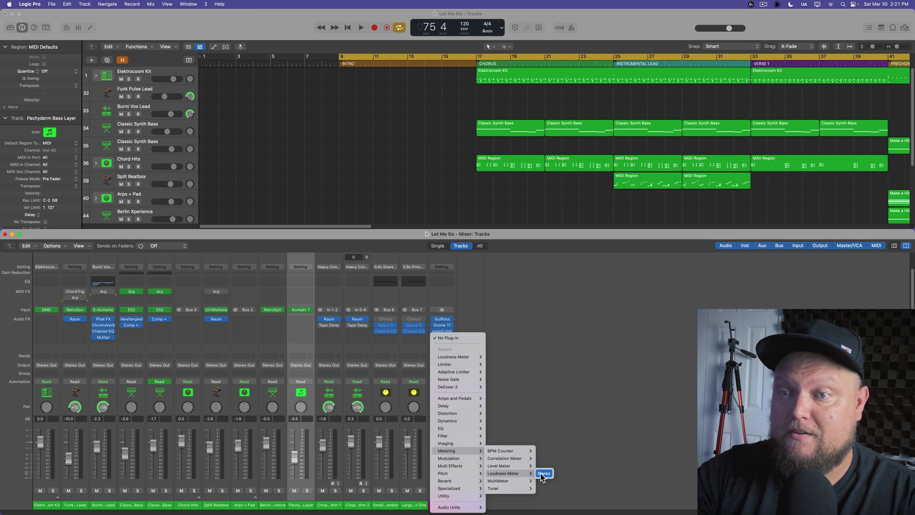
pyautogui.click(544, 473)
# - Place the Loudness Meter window compactly at the top-right and start measuring
pyautogui.moveTo(340, 107); pyautogui.dragTo(599, 190)
pyautogui.moveTo(618, 379); pyautogui.dragTo(678, 496)
pyautogui.moveTo(642, 189); pyautogui.dragTo(877, 18)
pyautogui.moveTo(778, 248); pyautogui.dragTo(827, 164)
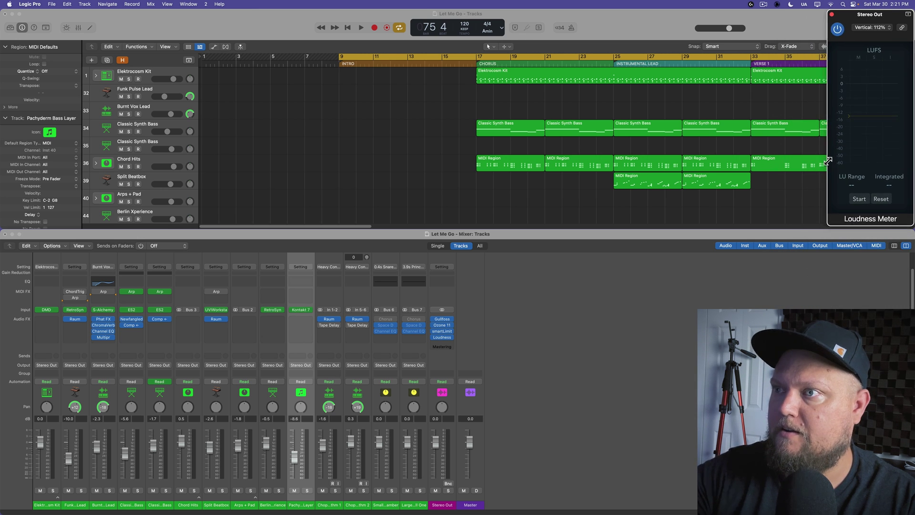
pyautogui.moveTo(822, 58); pyautogui.dragTo(826, 20)
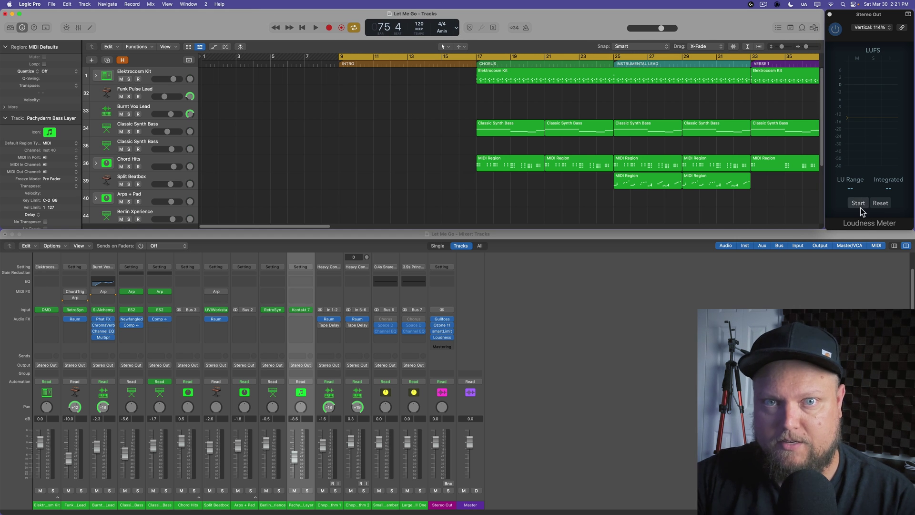
pyautogui.click(858, 203)
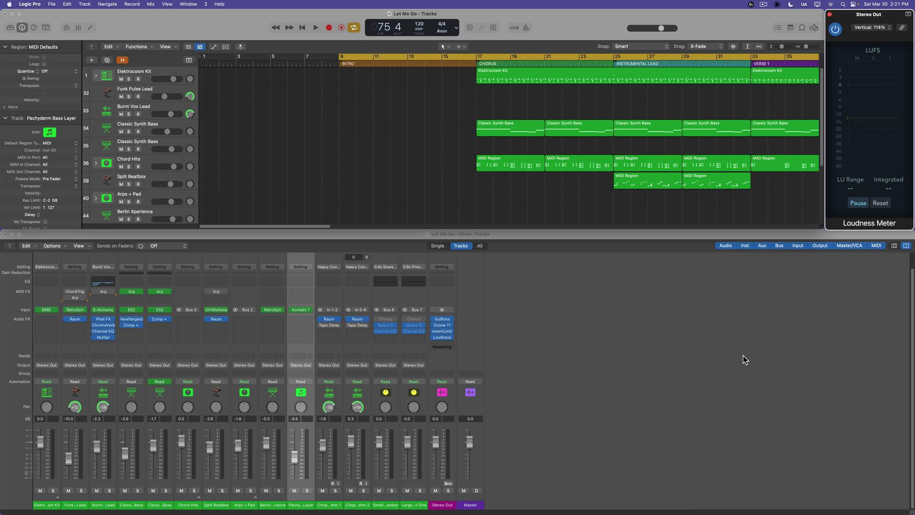
pyautogui.press('1')
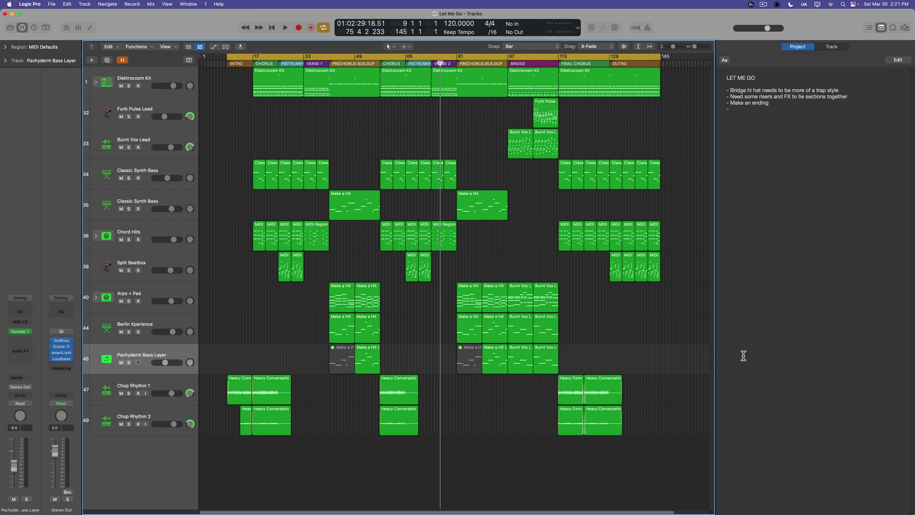
pyautogui.press('2')
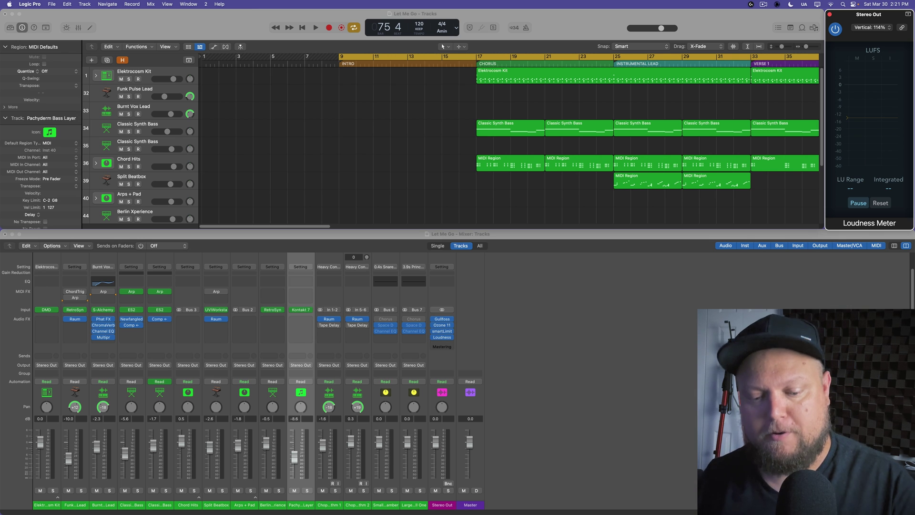
# - In screenset 3, fit the Tracks window across the top half and zoom to the whole song
pyautogui.press('3')
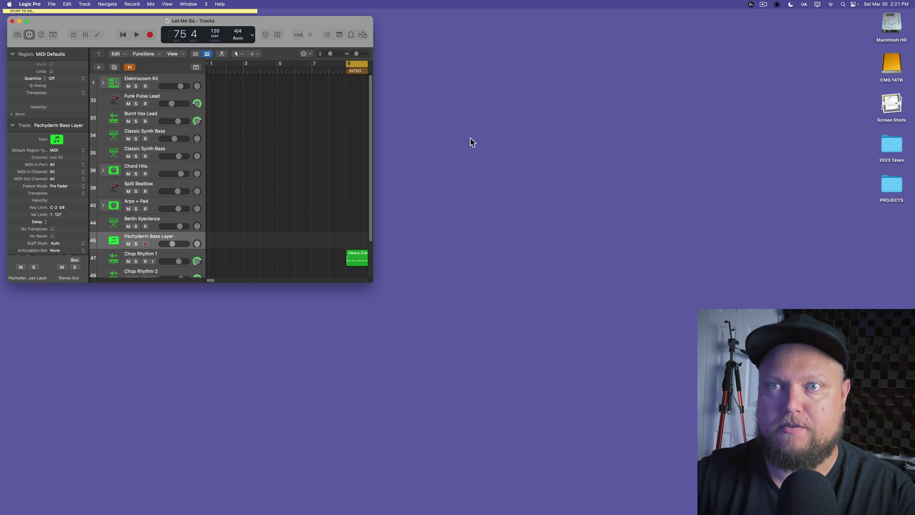
pyautogui.moveTo(315, 22); pyautogui.dragTo(306, 4)
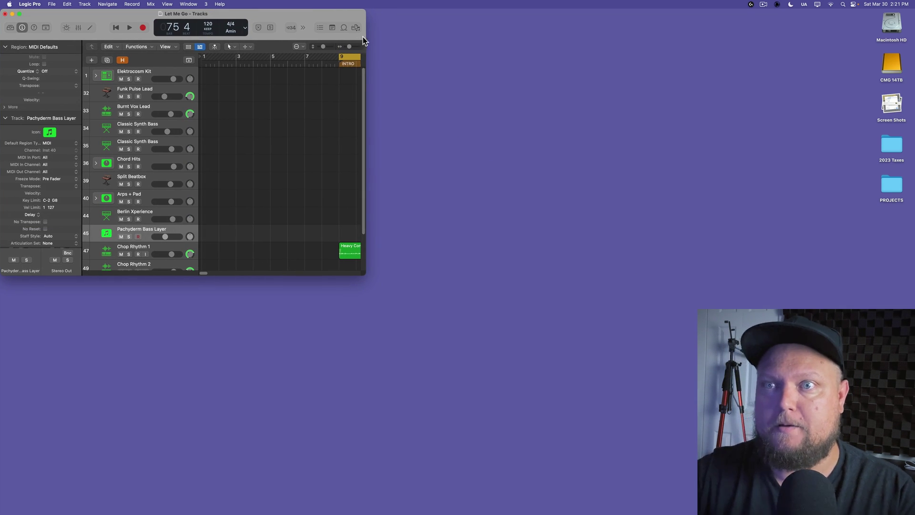
pyautogui.moveTo(366, 39); pyautogui.dragTo(912, 52)
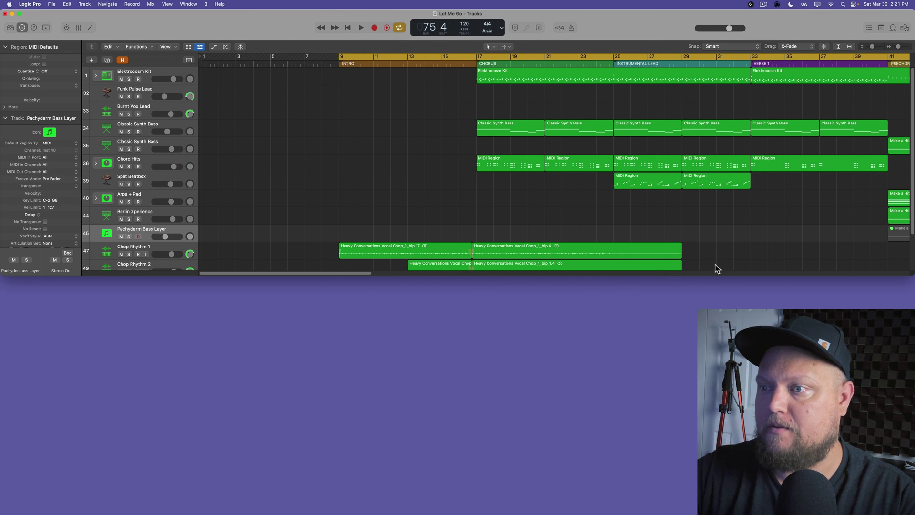
pyautogui.moveTo(717, 277); pyautogui.dragTo(704, 144)
pyautogui.moveTo(704, 185); pyautogui.dragTo(682, 181)
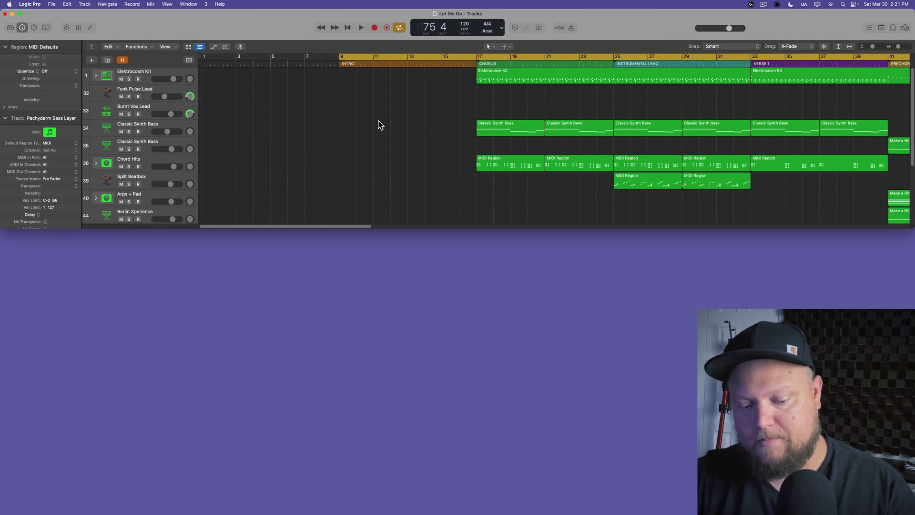
pyautogui.press('z')
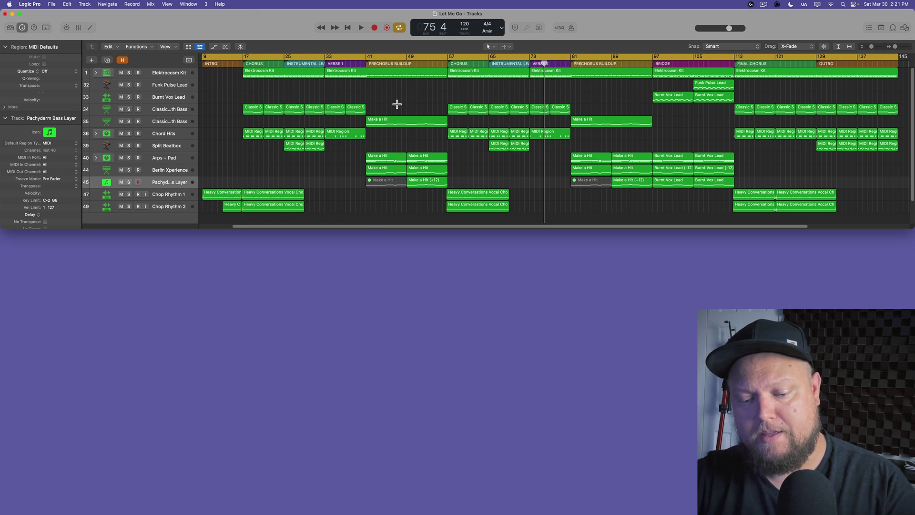
# - Place a Piano Roll below the tracks showing the Elektrocosm Kit drum notes
pyautogui.press('super+4')
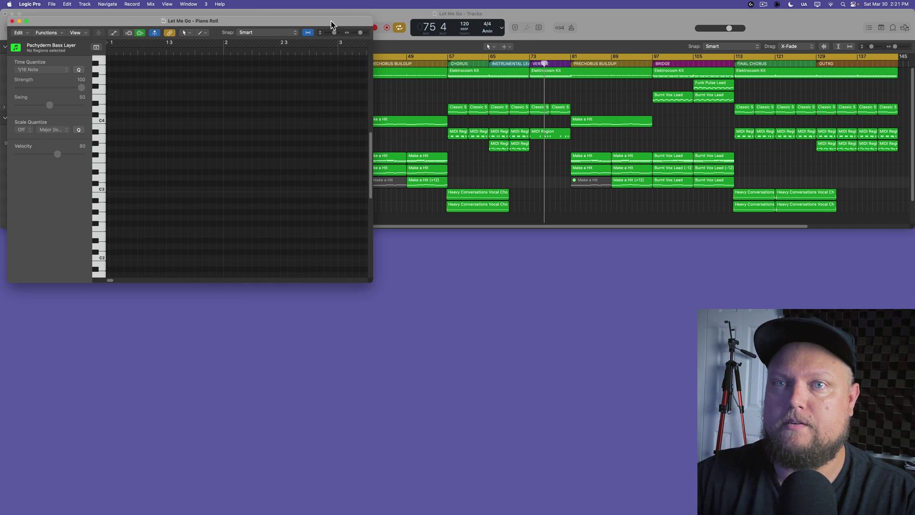
pyautogui.moveTo(331, 21); pyautogui.dragTo(912, 231)
pyautogui.click(491, 72)
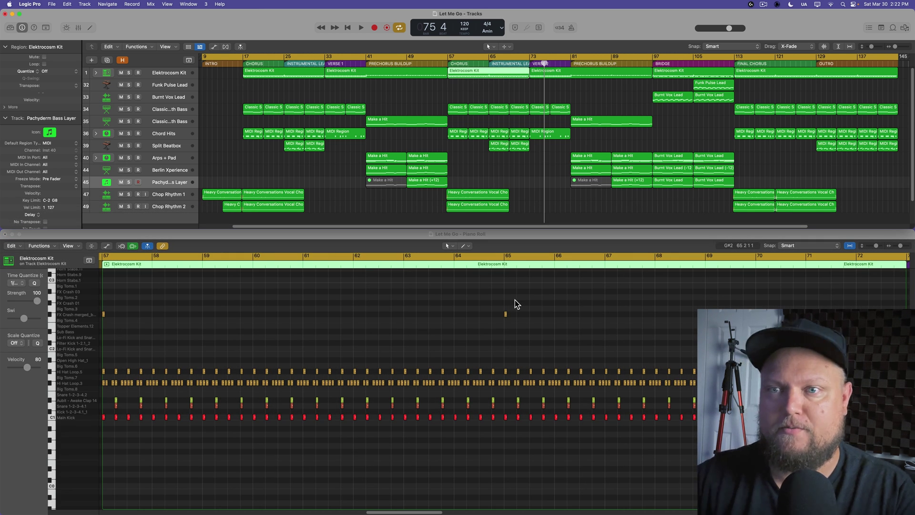
# - Cycle through screensets 2, 1, 2 and 3, then narrow the Piano Roll window
pyautogui.press('2')
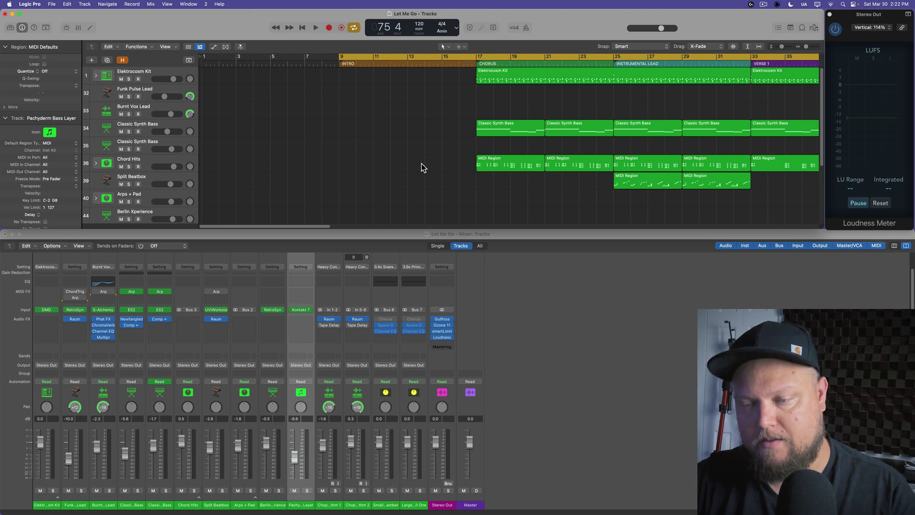
pyautogui.press('1')
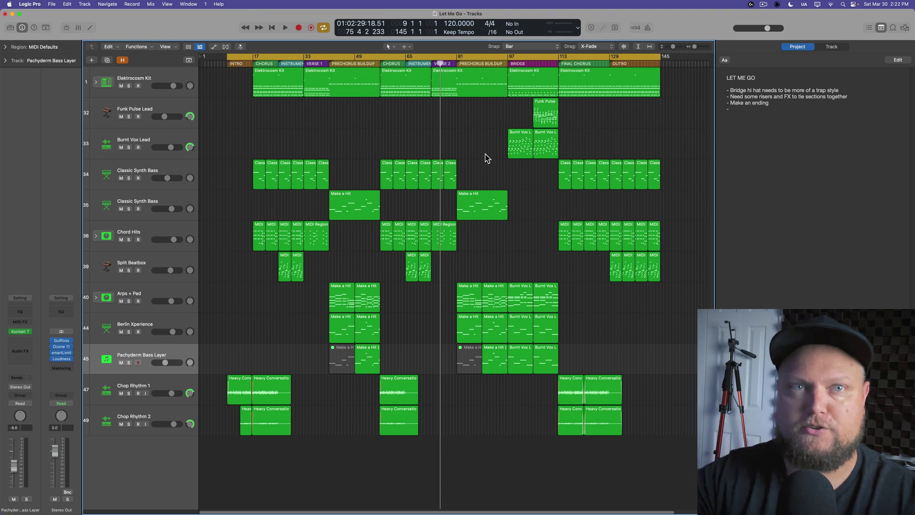
pyautogui.press('2')
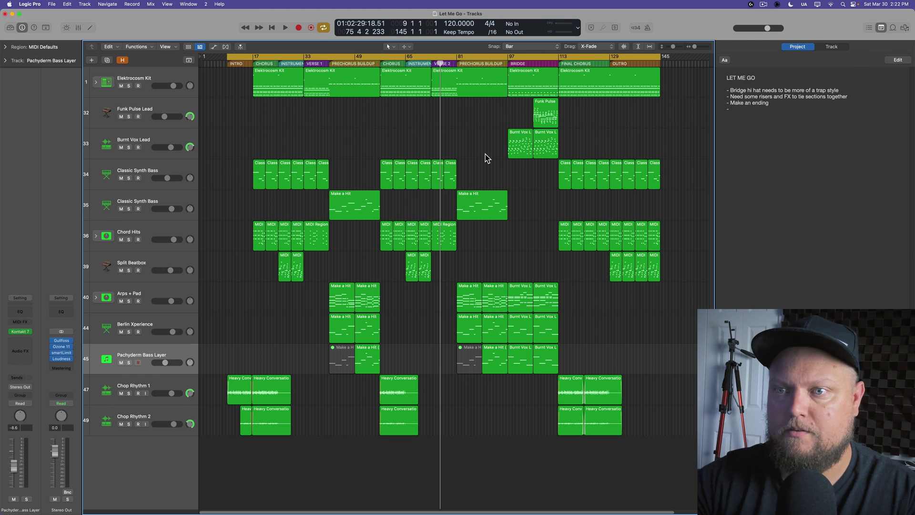
pyautogui.press('3')
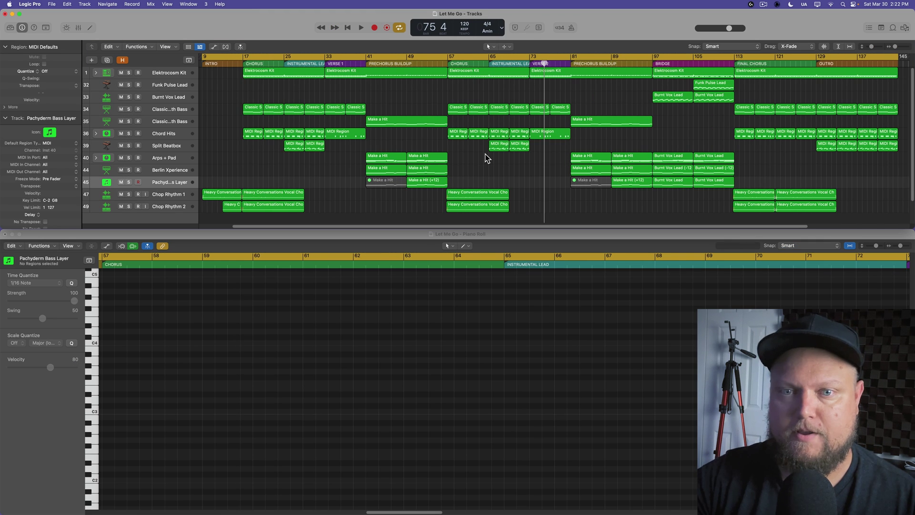
pyautogui.click(506, 342)
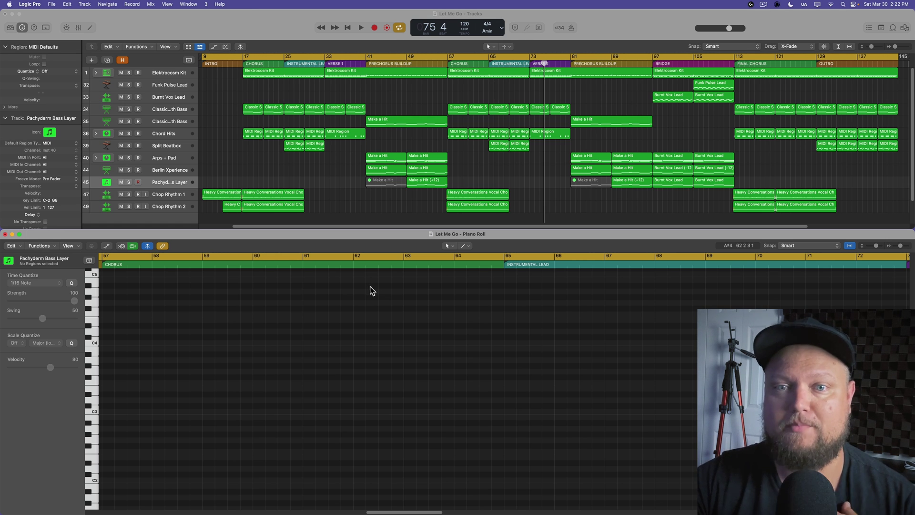
pyautogui.moveTo(914, 320); pyautogui.dragTo(658, 319)
# - Select the Elektrocosm Kit region and open the Fixed Velocity MIDI Transform window
pyautogui.click(46, 246)
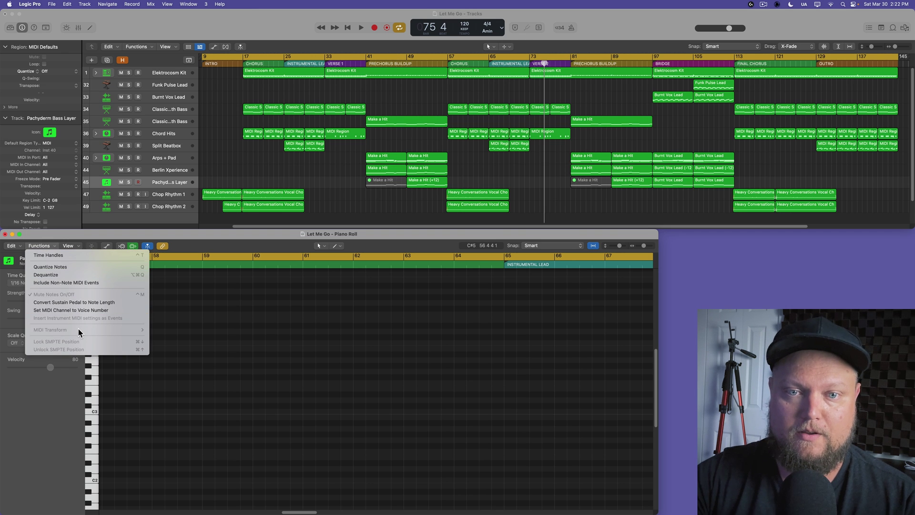
pyautogui.click(245, 357)
pyautogui.click(498, 74)
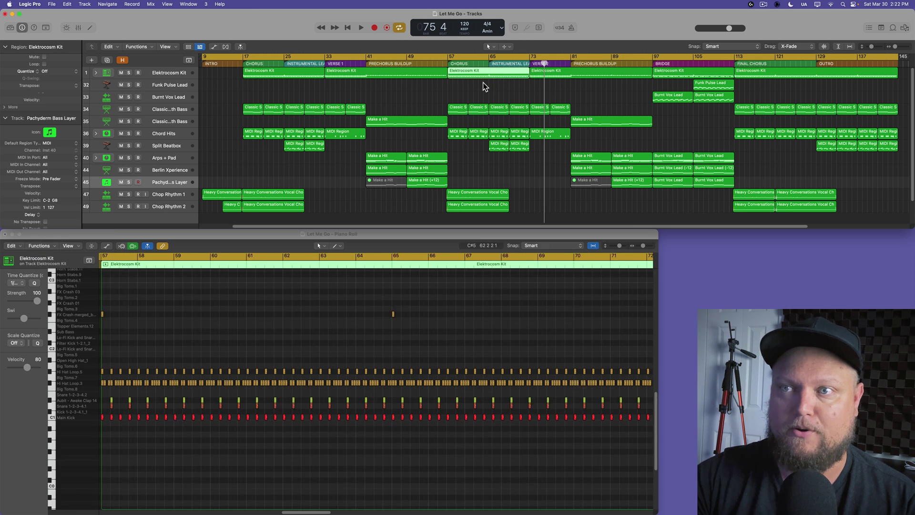
pyautogui.click(40, 246)
pyautogui.moveTo(65, 330)
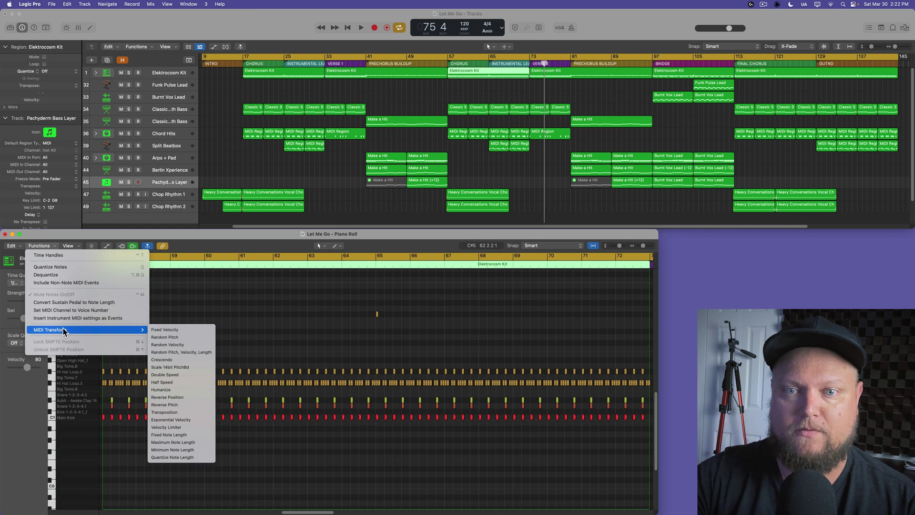
pyautogui.click(175, 330)
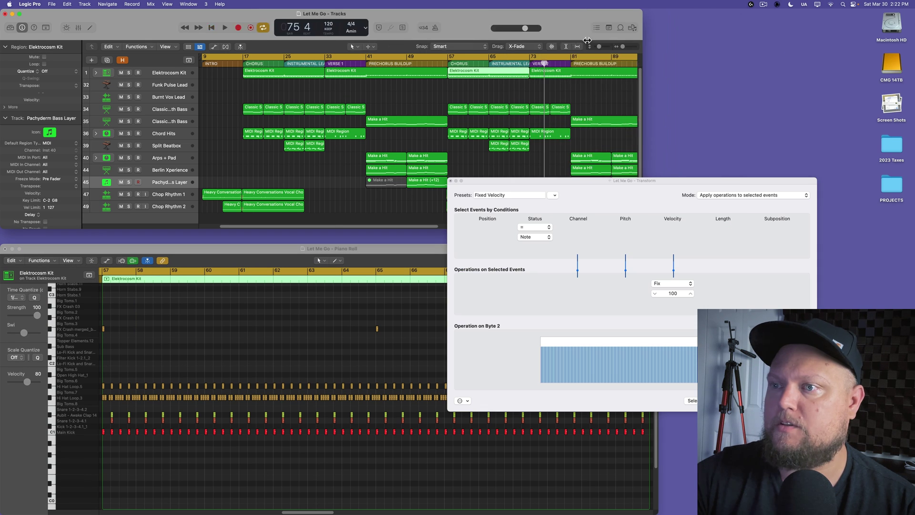
# - Move the Transform window to the top-right and adjust the Tracks window's width and height
pyautogui.moveTo(588, 40); pyautogui.dragTo(528, 42)
pyautogui.moveTo(596, 180); pyautogui.dragTo(695, 5)
pyautogui.moveTo(529, 22); pyautogui.dragTo(545, 18)
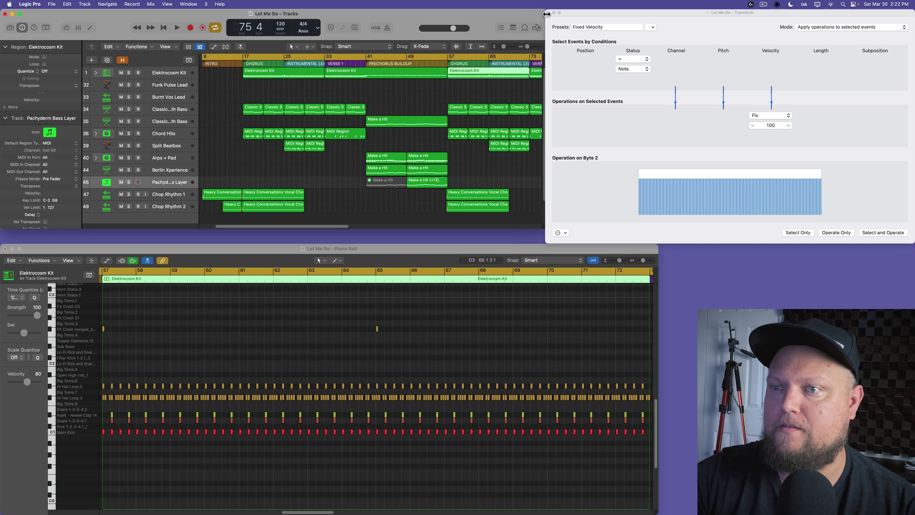
pyautogui.click(503, 234)
pyautogui.click(502, 227)
pyautogui.moveTo(501, 229); pyautogui.dragTo(501, 244)
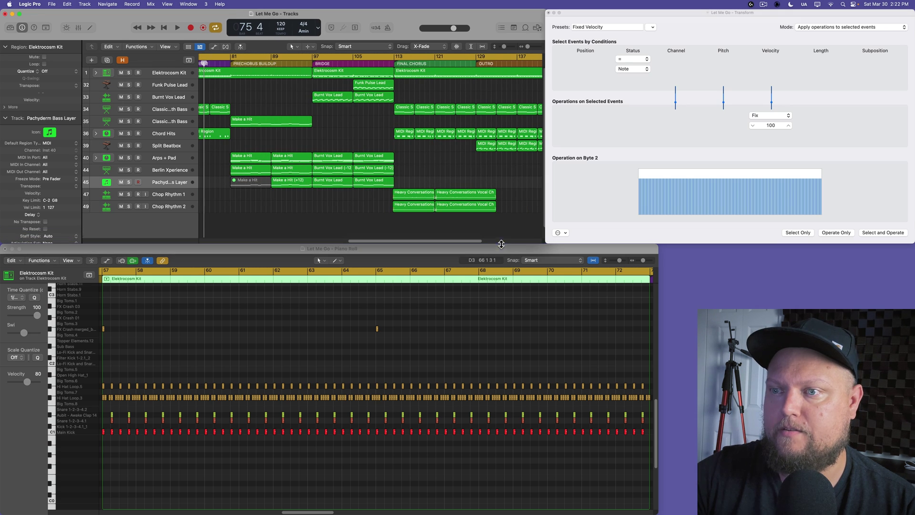
# - Stretch the Piano Roll to the right screen edge, then reactivate the Tracks and Piano Roll windows
pyautogui.click(647, 252)
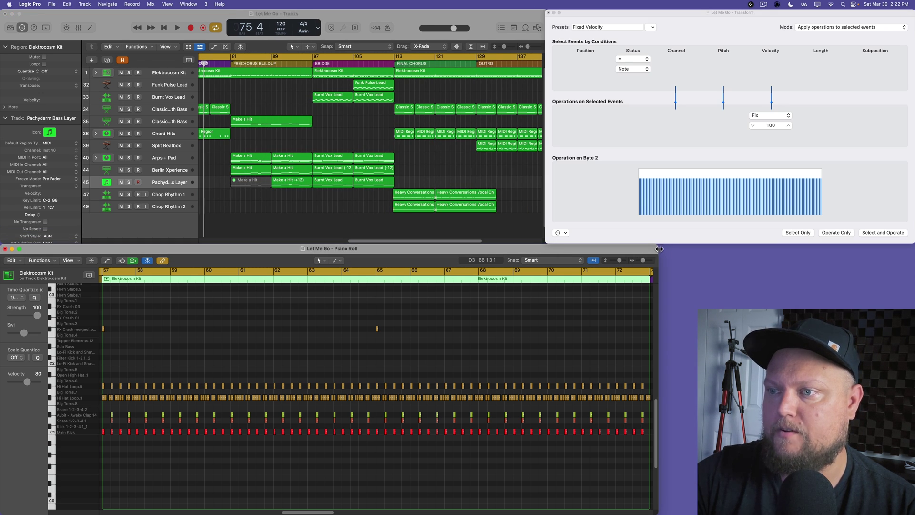
pyautogui.doubleClick(659, 249)
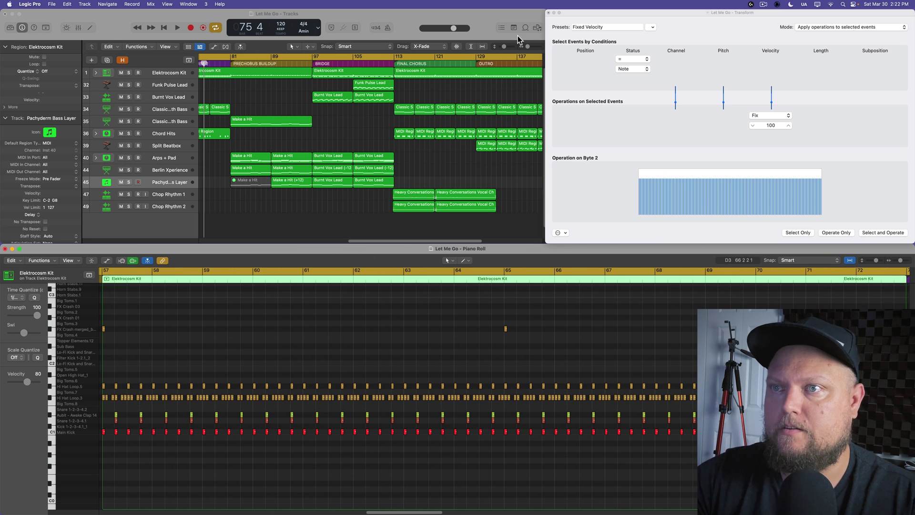
pyautogui.click(524, 20)
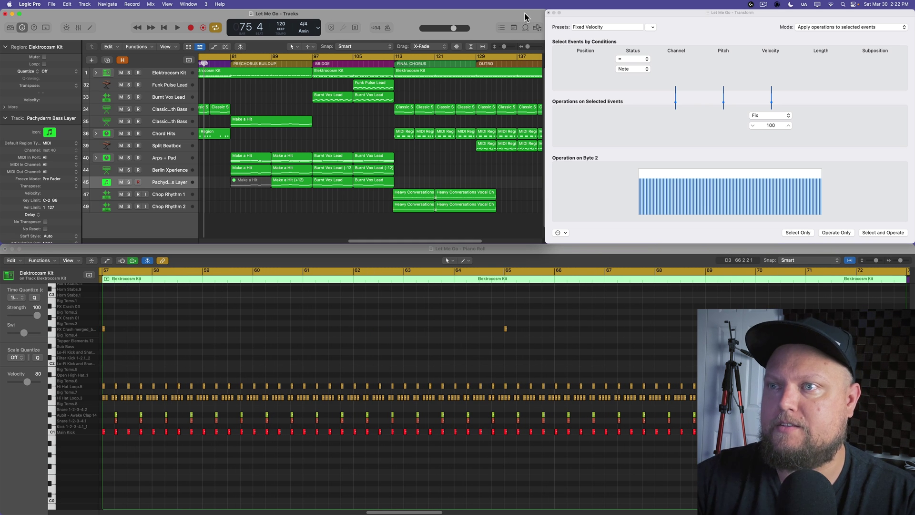
pyautogui.click(456, 316)
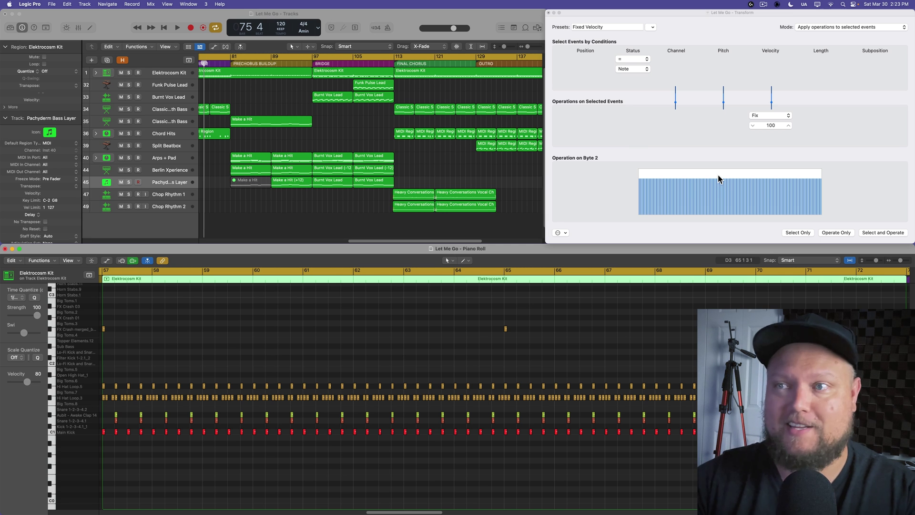
# - Step through screensets 1, 2 and 3 to the empty fourth screenset
pyautogui.press('1')
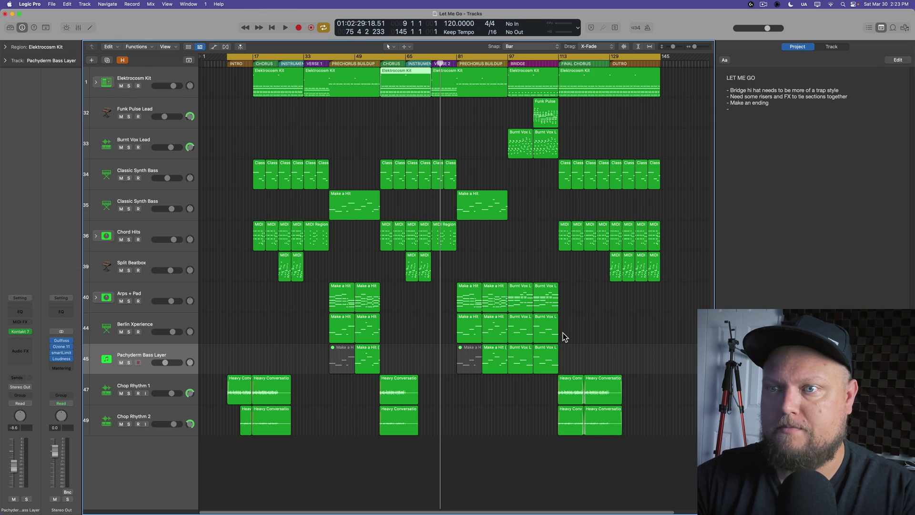
pyautogui.press('2')
pyautogui.press('3')
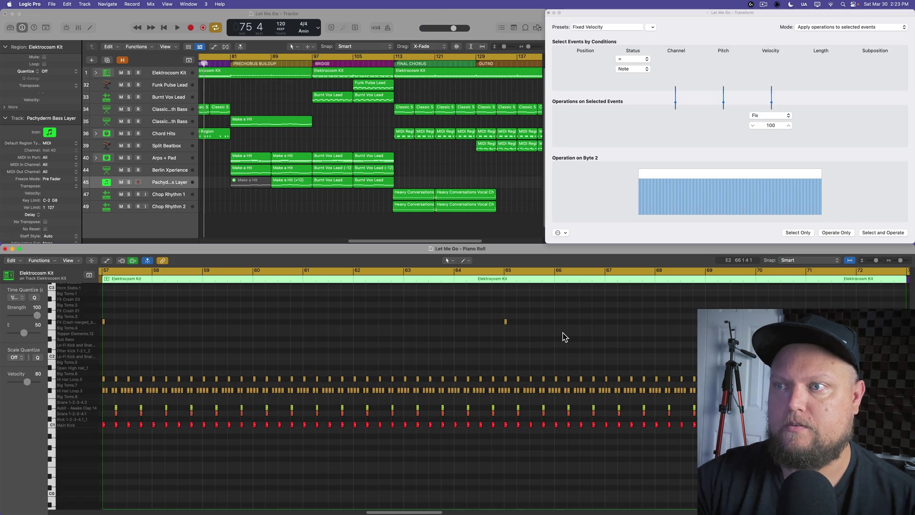
pyautogui.press('4')
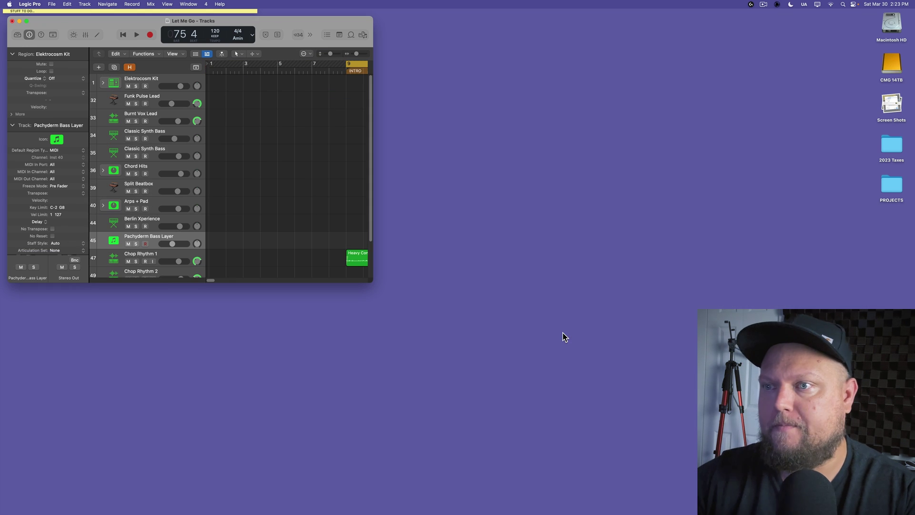
# - Make the Tracks window fill the left side at full height and zoom to fit the arrangement
pyautogui.moveTo(287, 17); pyautogui.dragTo(276, 3)
pyautogui.moveTo(365, 274); pyautogui.dragTo(402, 513)
pyautogui.click(291, 181)
pyautogui.press('z')
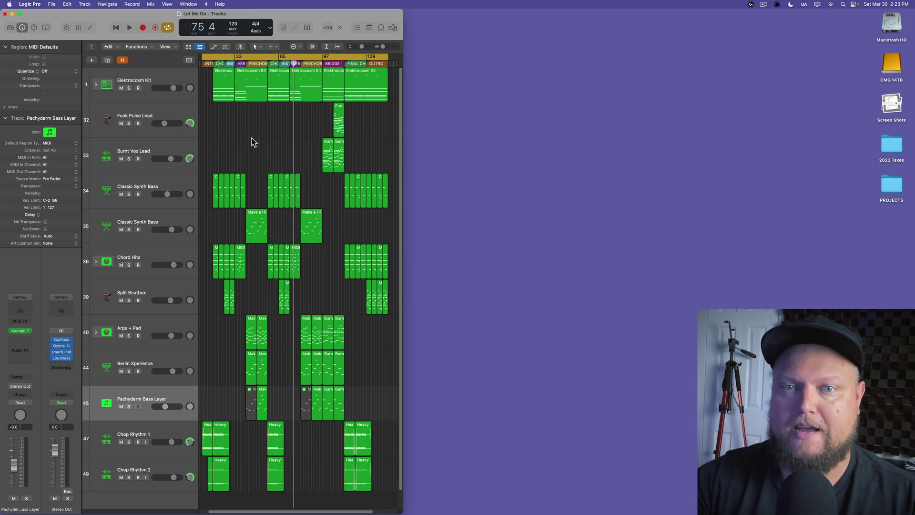
pyautogui.click(188, 4)
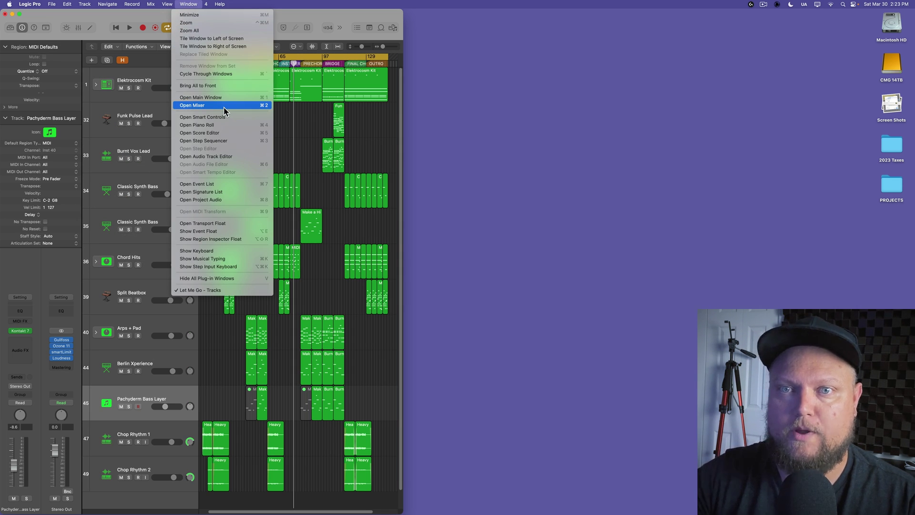
# - Open the Step Sequencer across the right side and load the Elektrocosm Kit drum rows
pyautogui.click(231, 143)
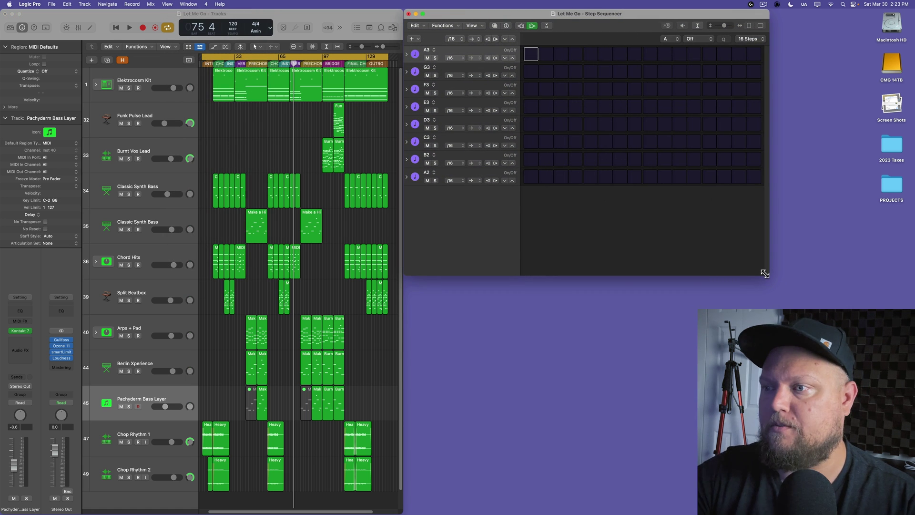
pyautogui.moveTo(765, 272); pyautogui.dragTo(914, 514)
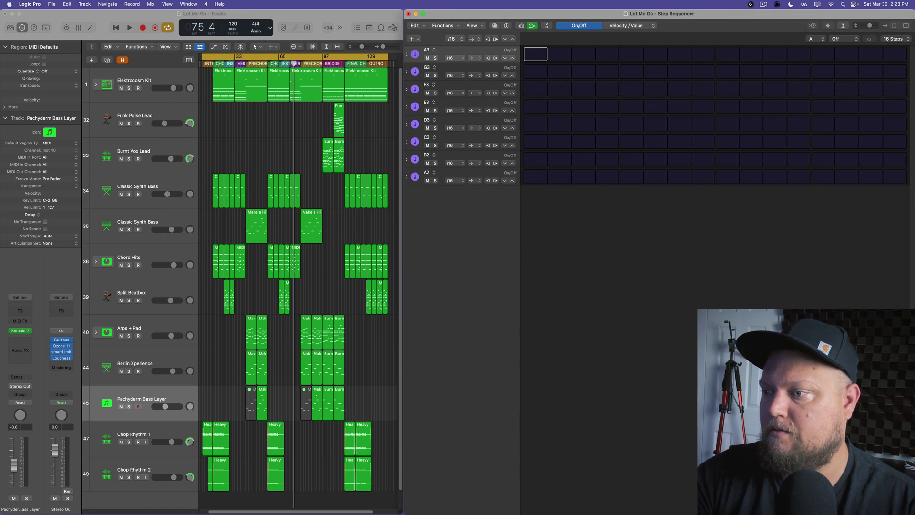
pyautogui.click(161, 79)
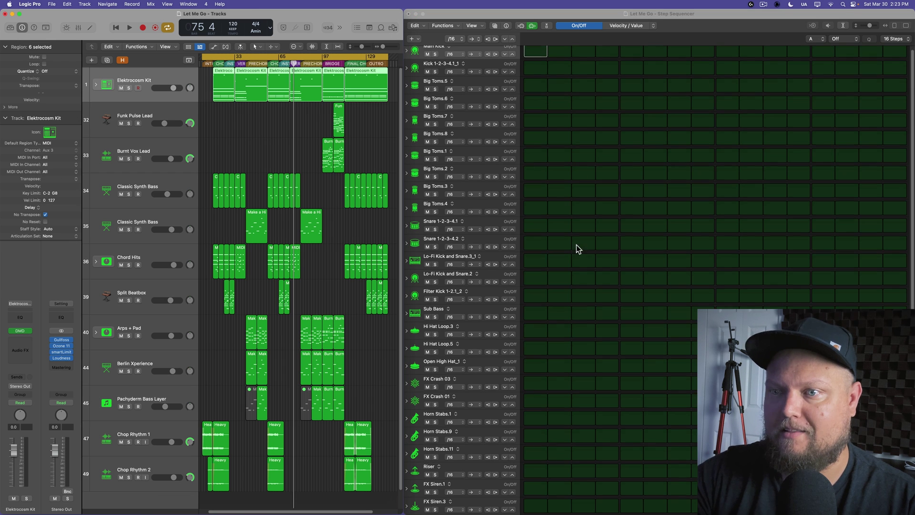
pyautogui.scroll(3, 543, 141)
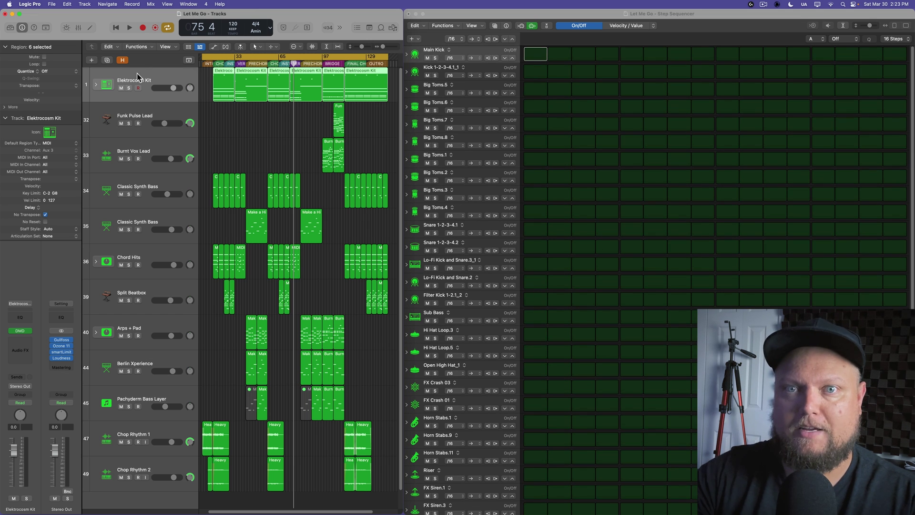
pyautogui.click(646, 14)
pyautogui.click(308, 123)
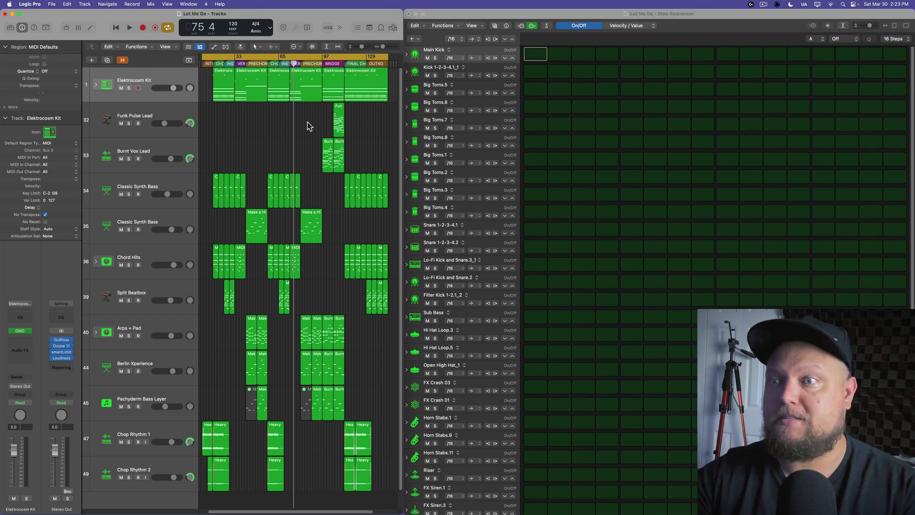
pyautogui.press('1')
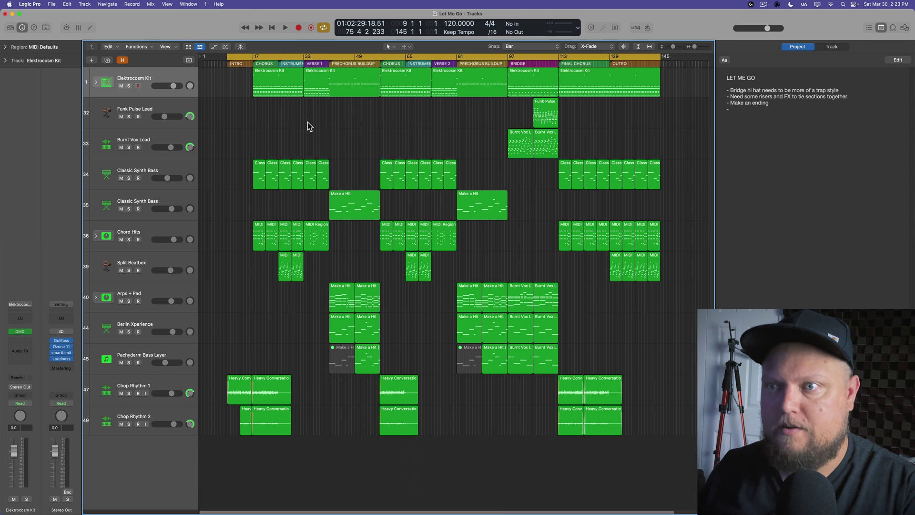
pyautogui.press('2')
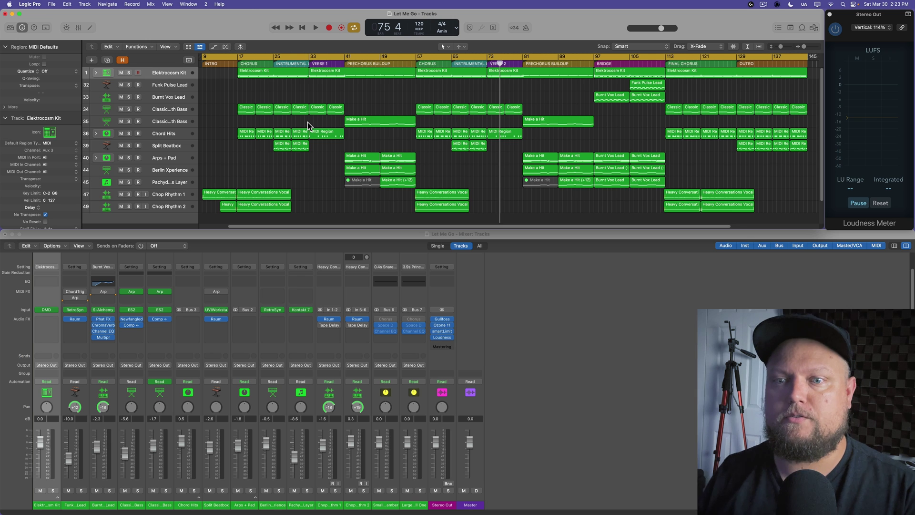
pyautogui.press('3')
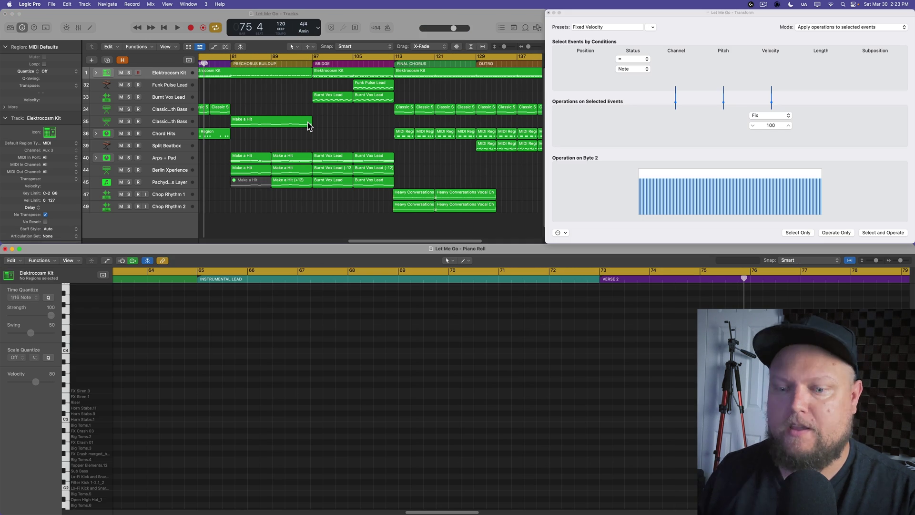
pyautogui.press('4')
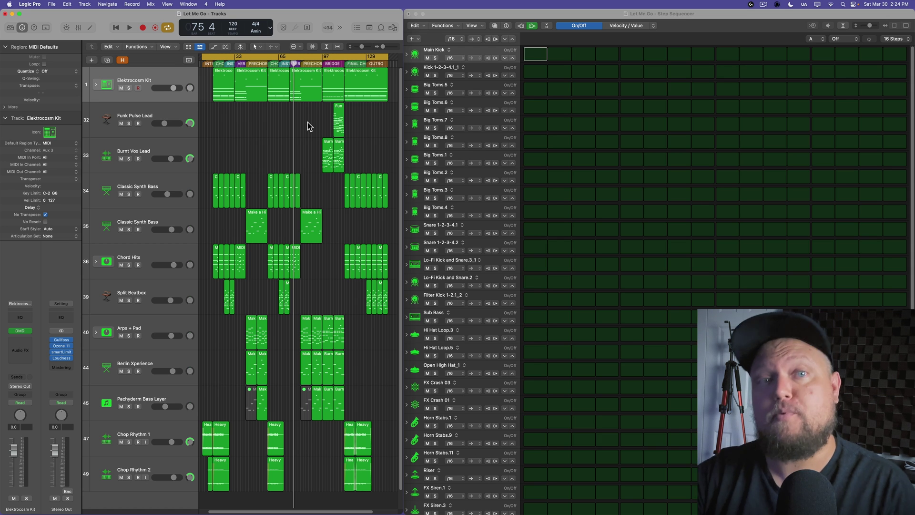
pyautogui.click(206, 4)
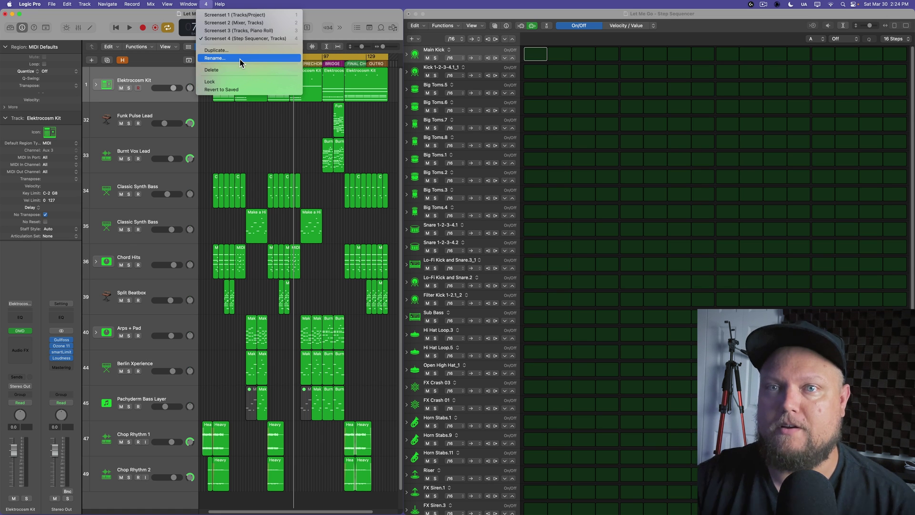
pyautogui.click(337, 18)
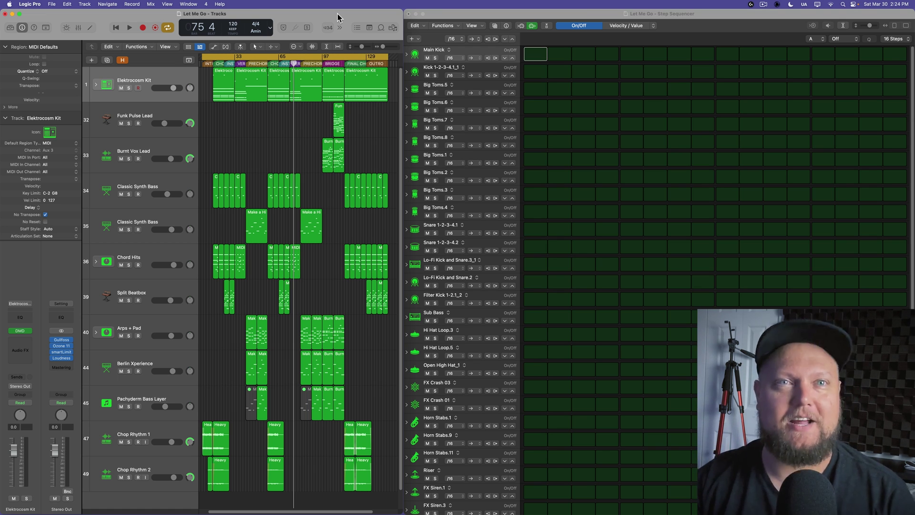
# - Show the File menu's save commands, including Save as Template…
pyautogui.click(52, 4)
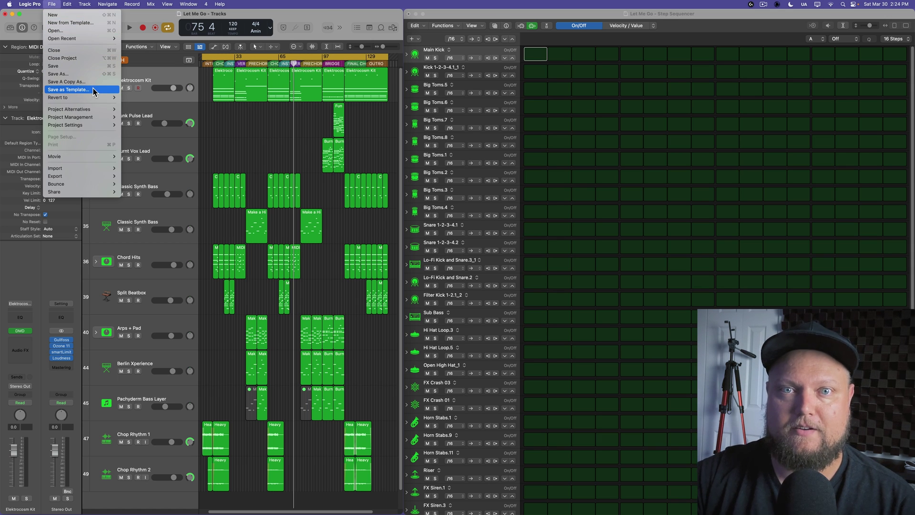